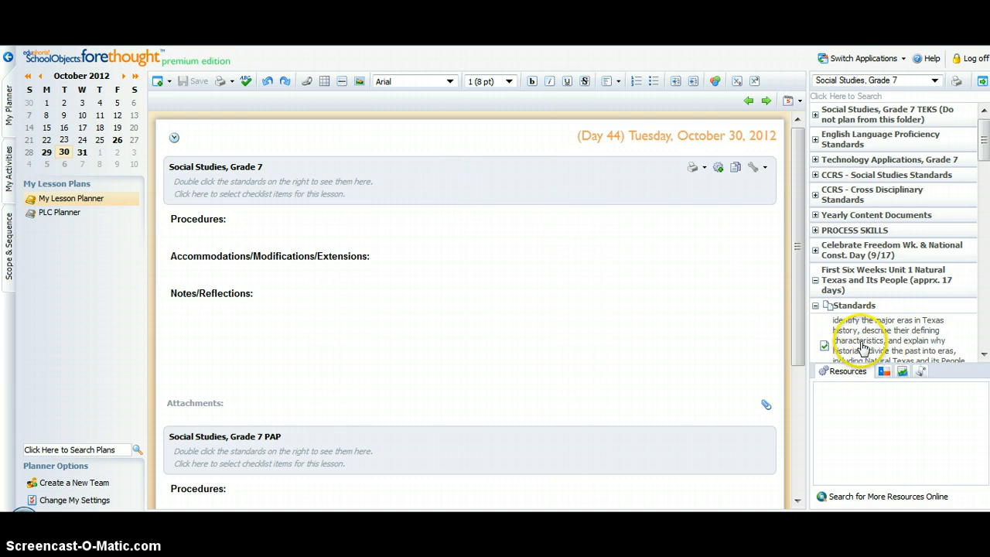
# Add the Resources entry from Unit 1's Unit Documents to the October 30 Social Studies, Grade 7 lesson
pyautogui.scroll(-5, 874, 350)
pyautogui.scroll(3, 864, 348)
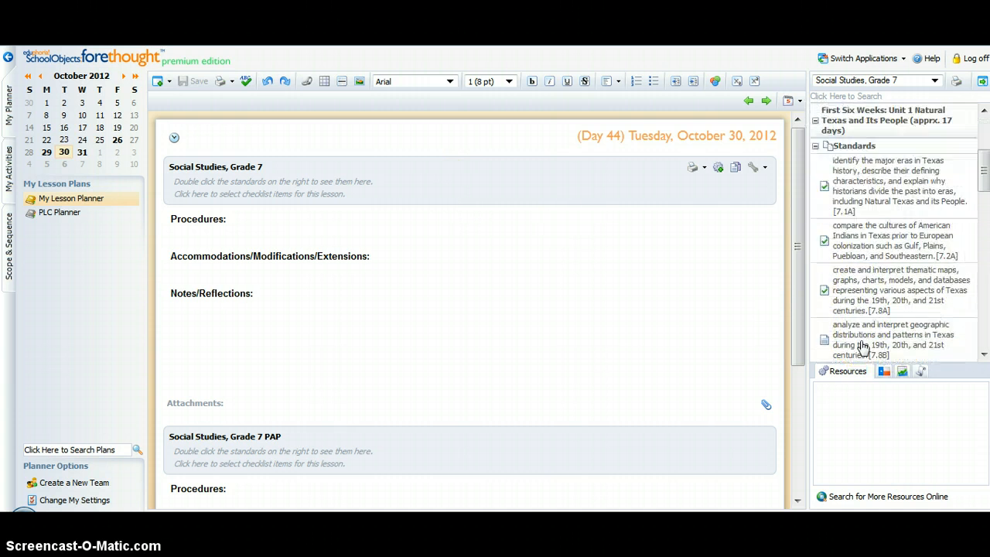
pyautogui.scroll(-10, 865, 348)
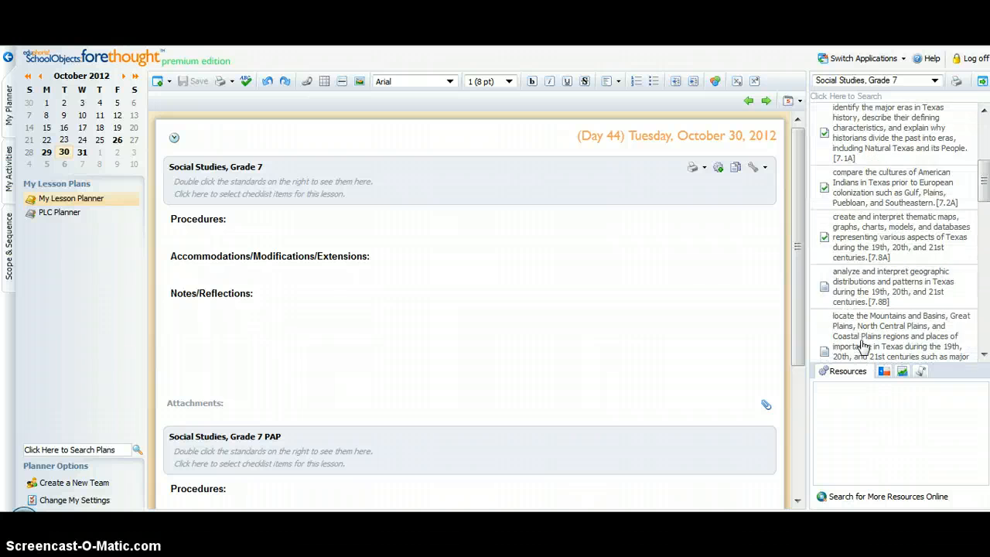
pyautogui.scroll(-2, 864, 348)
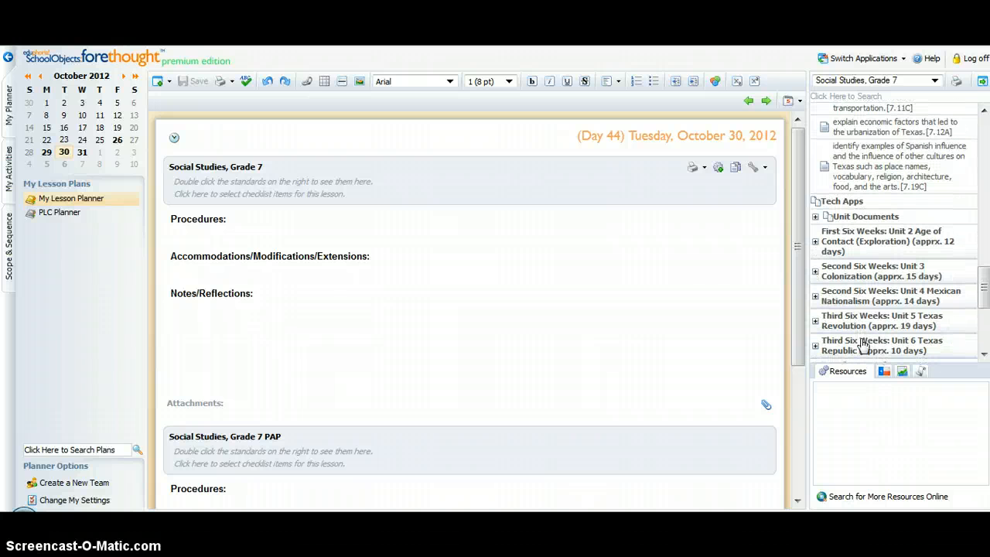
pyautogui.click(824, 220)
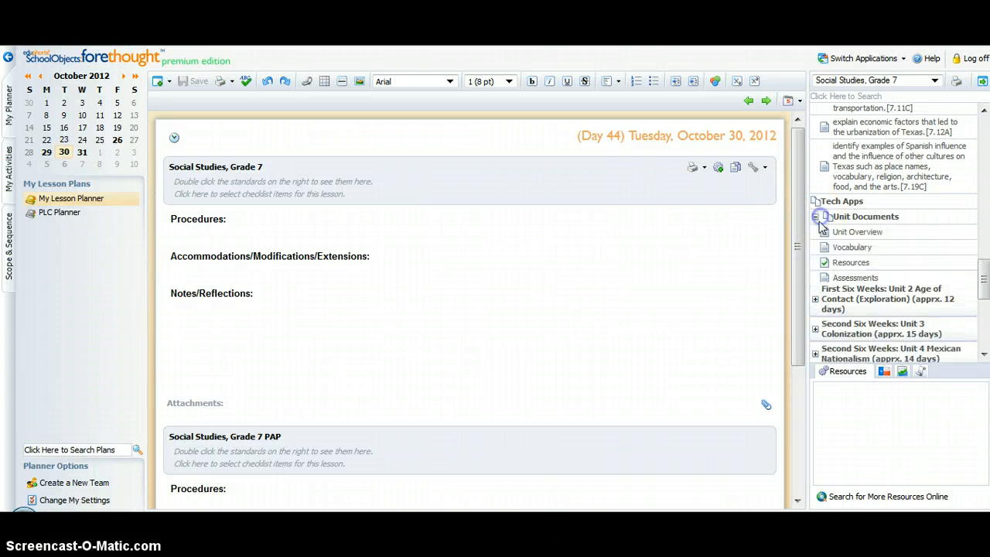
pyautogui.doubleClick(851, 264)
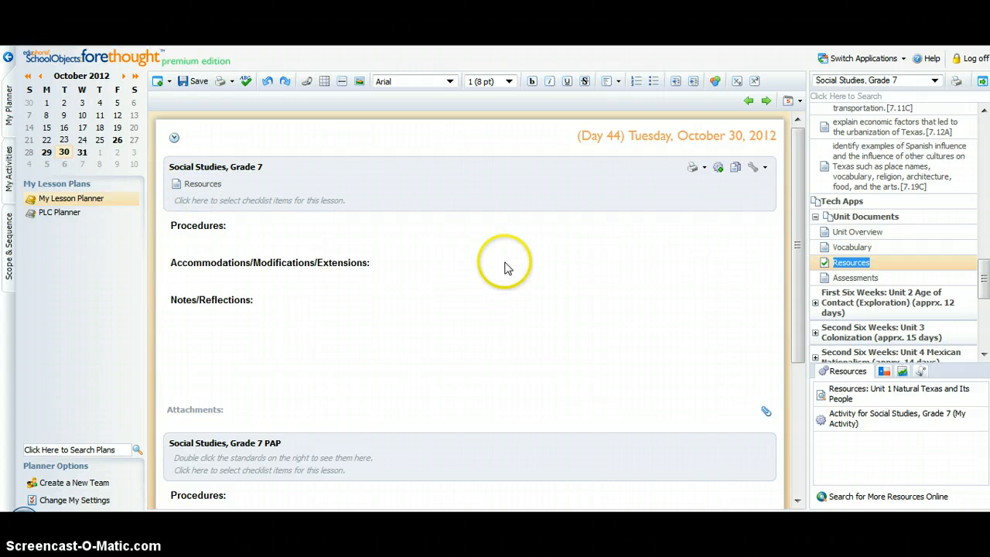
# Add the Unit 1 standards 7.1A, 7.2A and 7.8A to the Social Studies, Grade 7 lesson
pyautogui.scroll(5, 911, 306)
pyautogui.scroll(10, 911, 309)
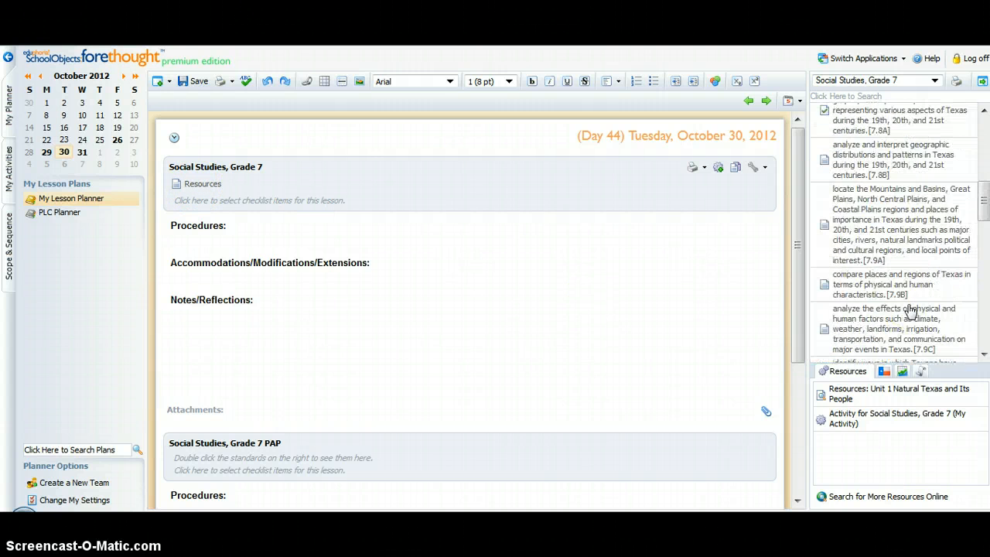
pyautogui.scroll(-1, 912, 309)
pyautogui.click(865, 230)
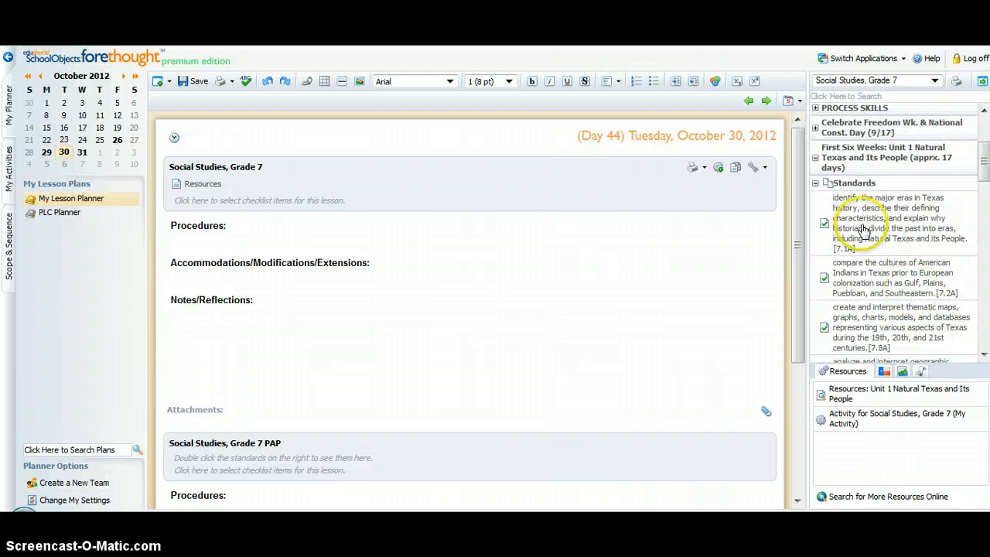
pyautogui.doubleClick(865, 230)
pyautogui.doubleClick(857, 285)
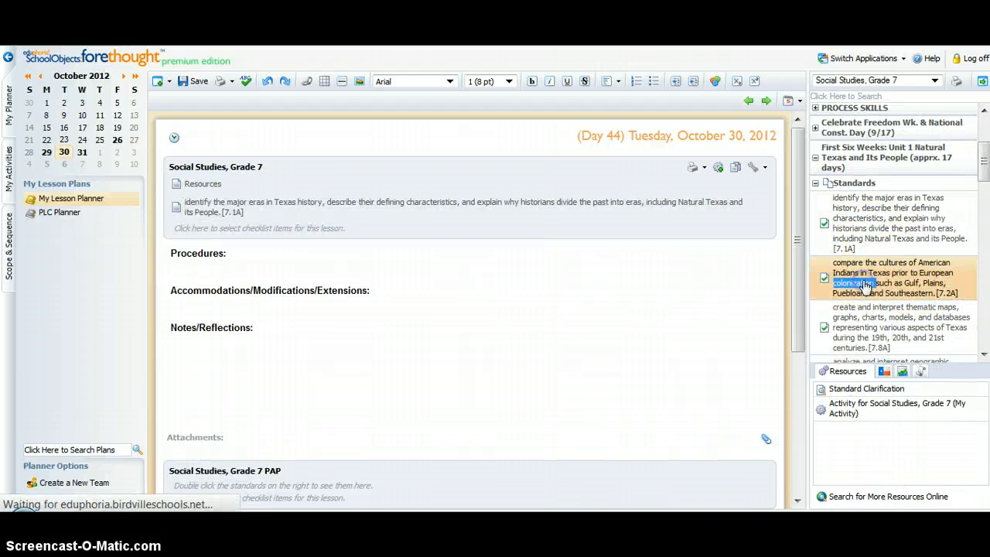
pyautogui.doubleClick(857, 327)
# Add the Social Studies, Grade 7 lesson to the personal activities and acknowledge the message
pyautogui.scroll(-1, 441, 288)
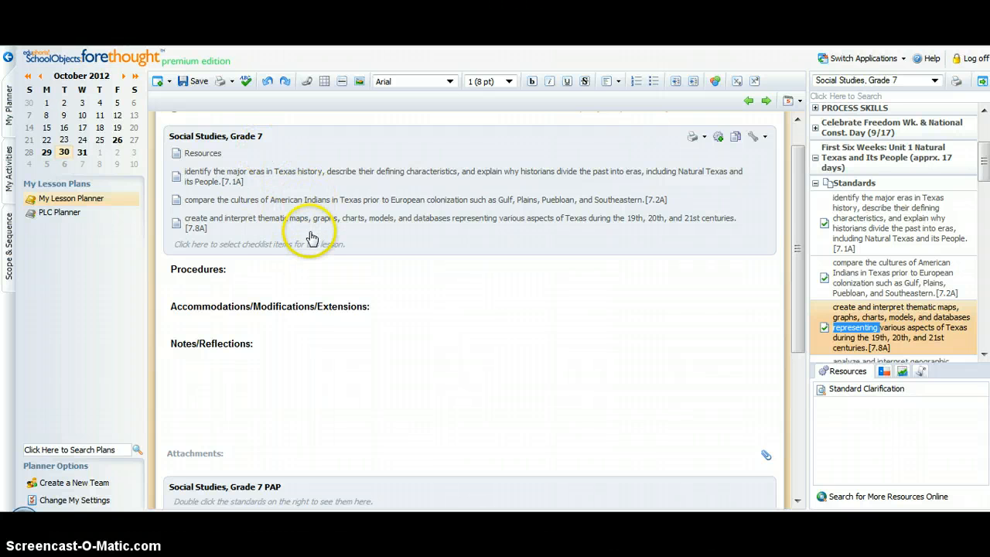
pyautogui.click(190, 287)
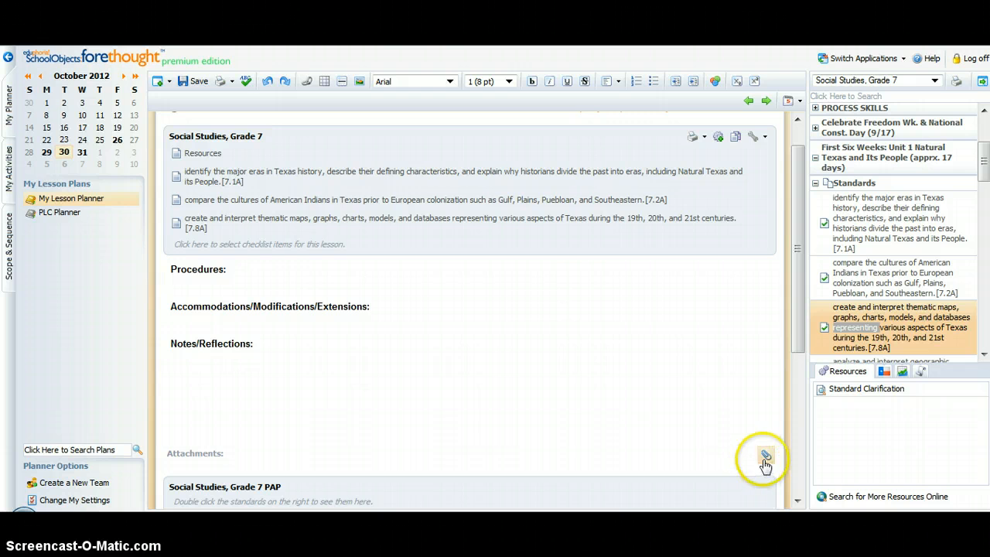
pyautogui.click(719, 137)
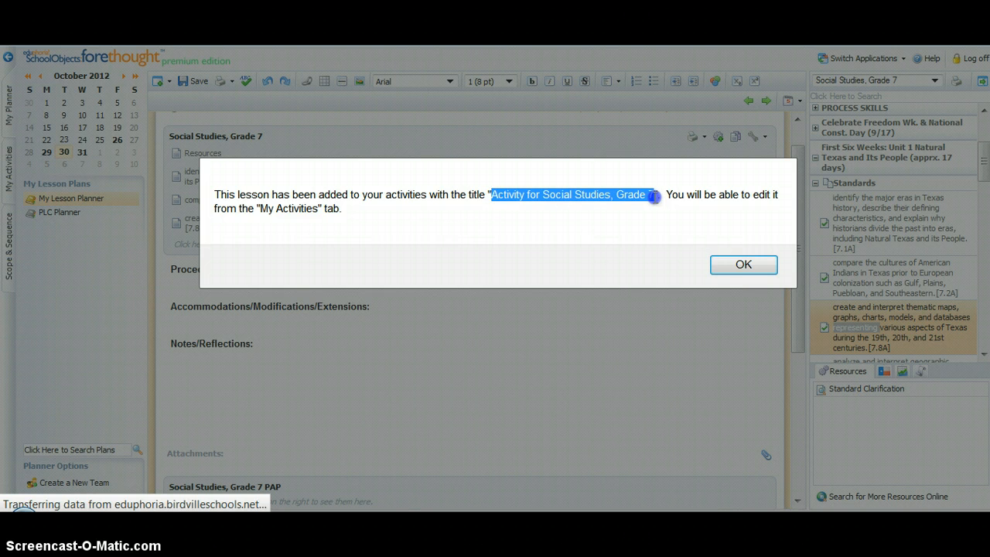
pyautogui.click(765, 274)
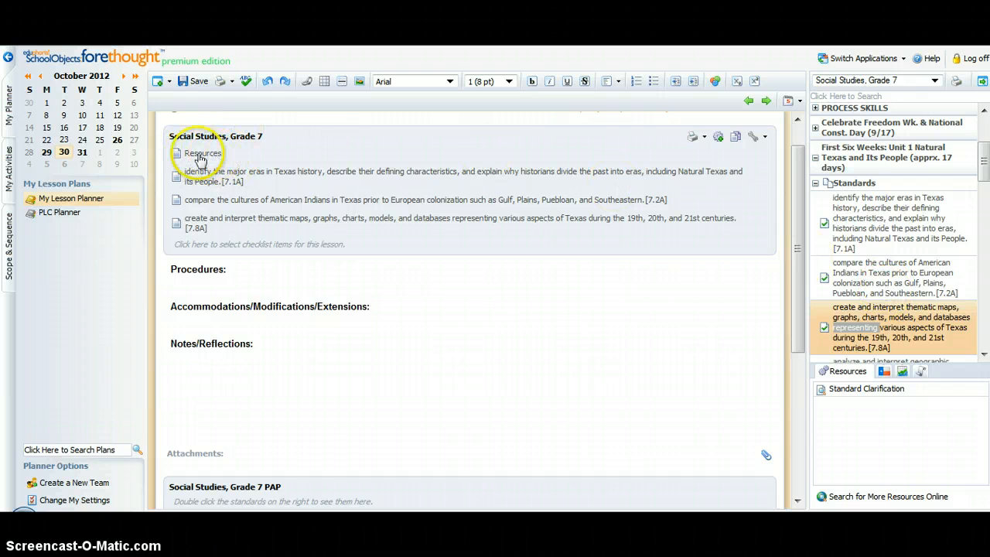
# View the last activity linked to Unit 1's Resources document in its own window
pyautogui.scroll(-5, 877, 302)
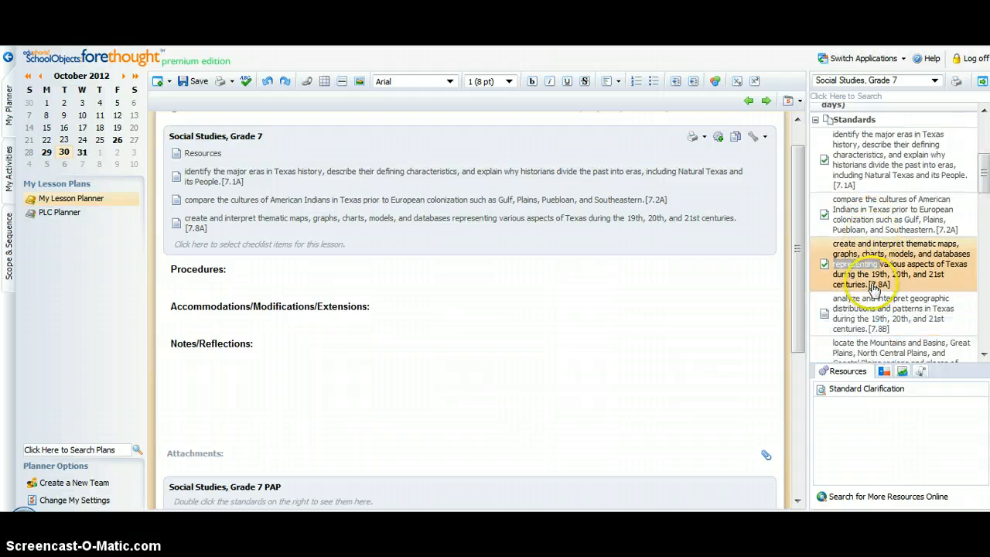
pyautogui.scroll(-10, 877, 302)
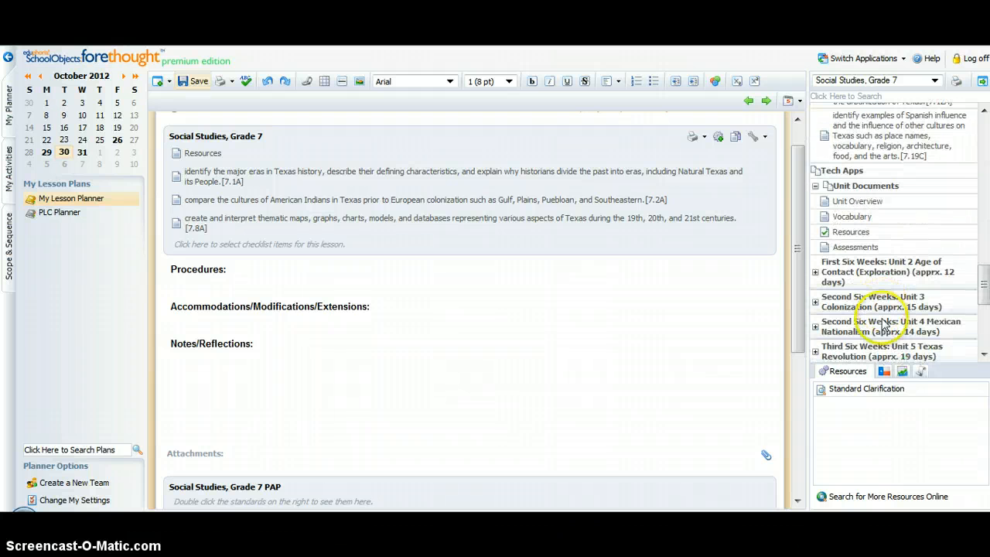
pyautogui.click(849, 238)
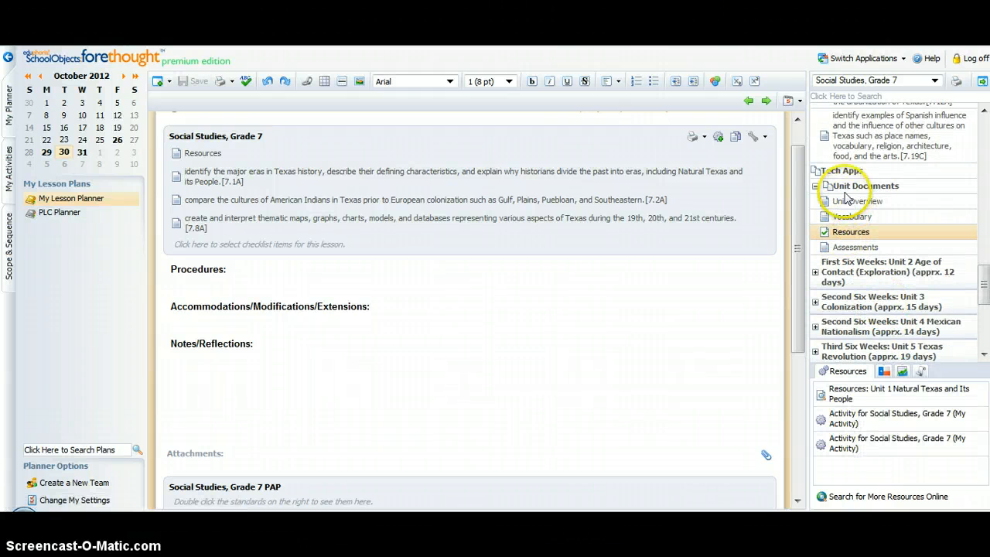
pyautogui.click(886, 453)
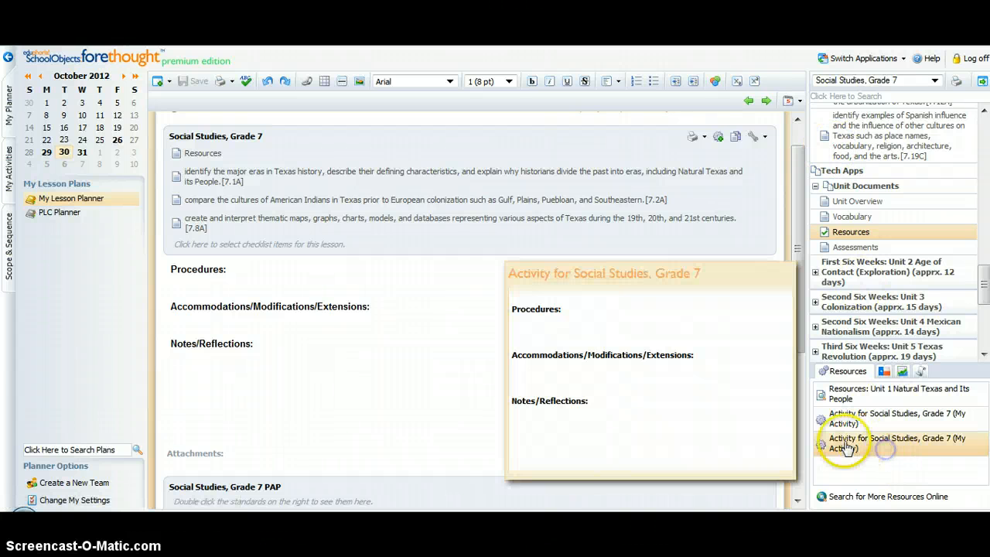
pyautogui.doubleClick(874, 447)
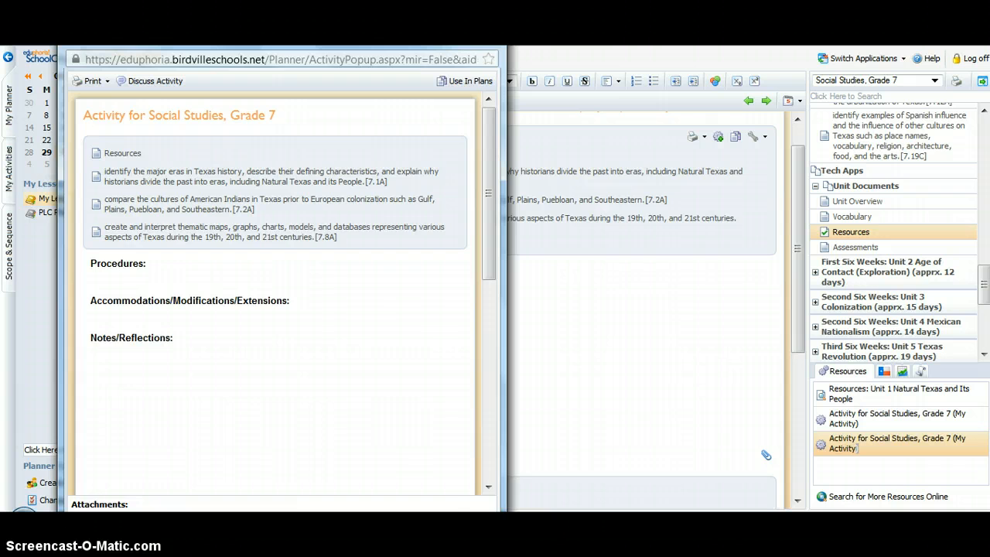
pyautogui.click(455, 81)
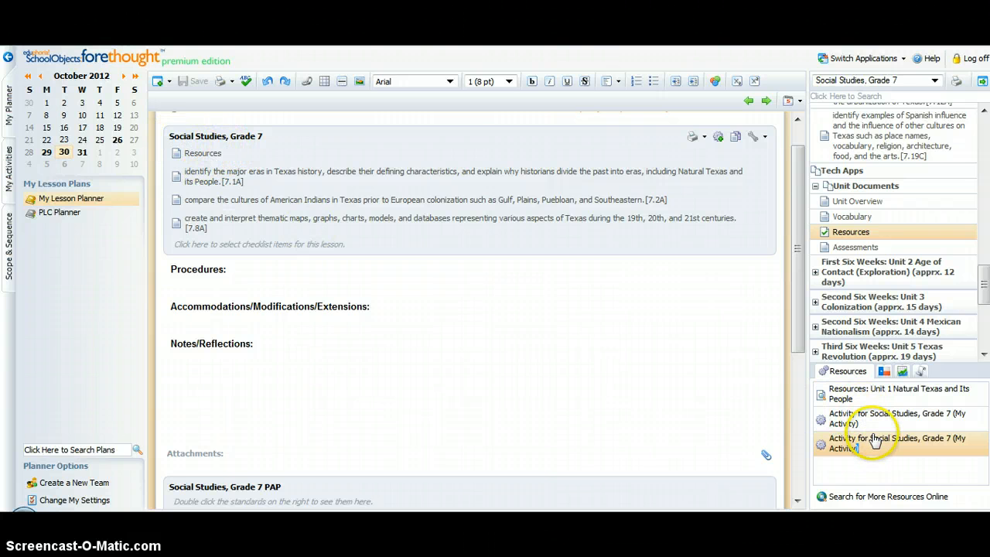
# Rename the last Social Studies activity in My Activities as "Bundled TEKS for lesson 1" and save it
pyautogui.click(9, 183)
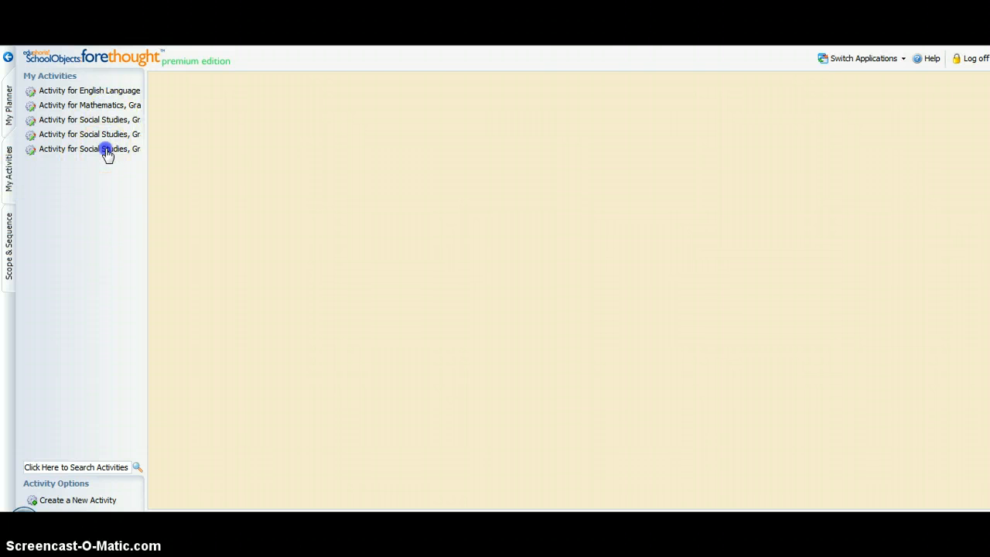
pyautogui.click(107, 151)
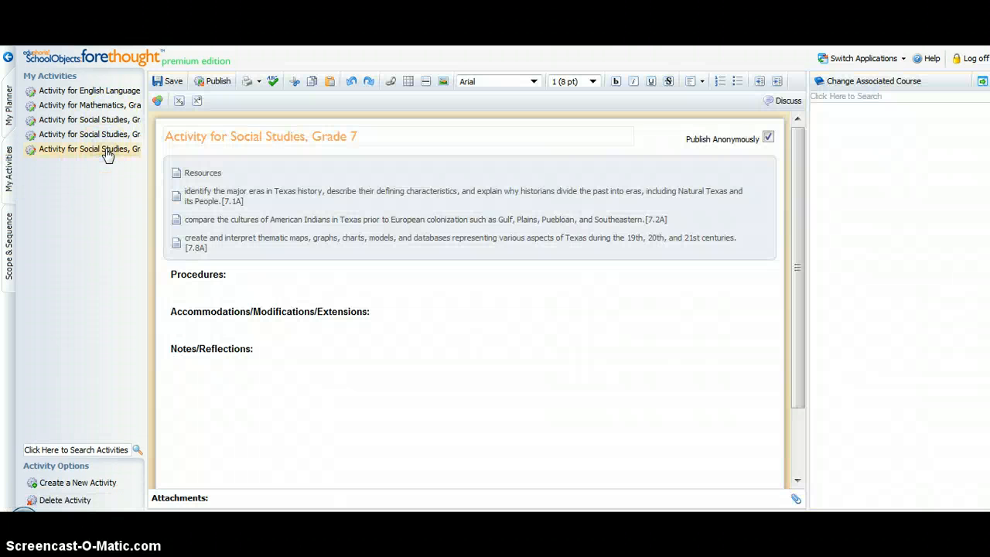
pyautogui.moveTo(365, 137); pyautogui.dragTo(163, 137)
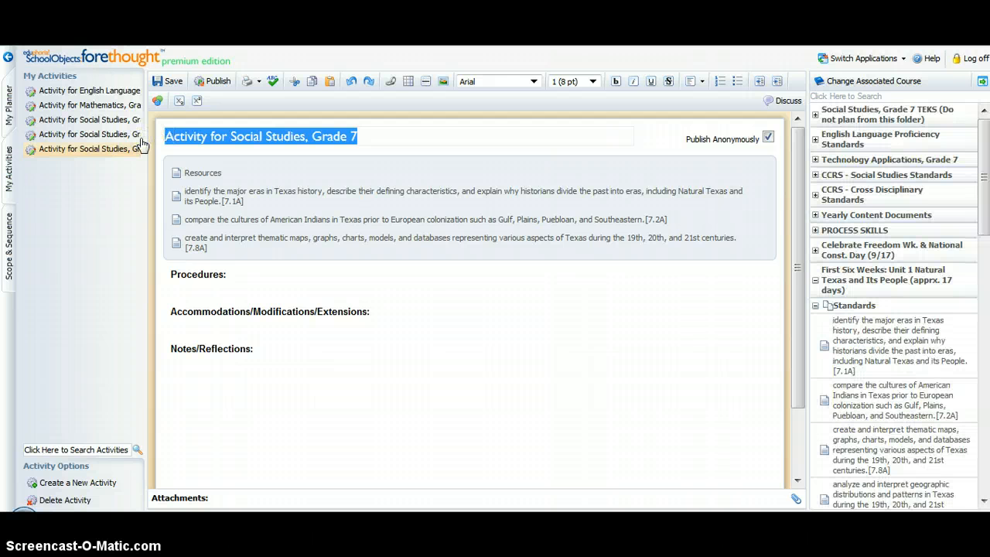
pyautogui.write('Bundled TEKS for lesson 1')
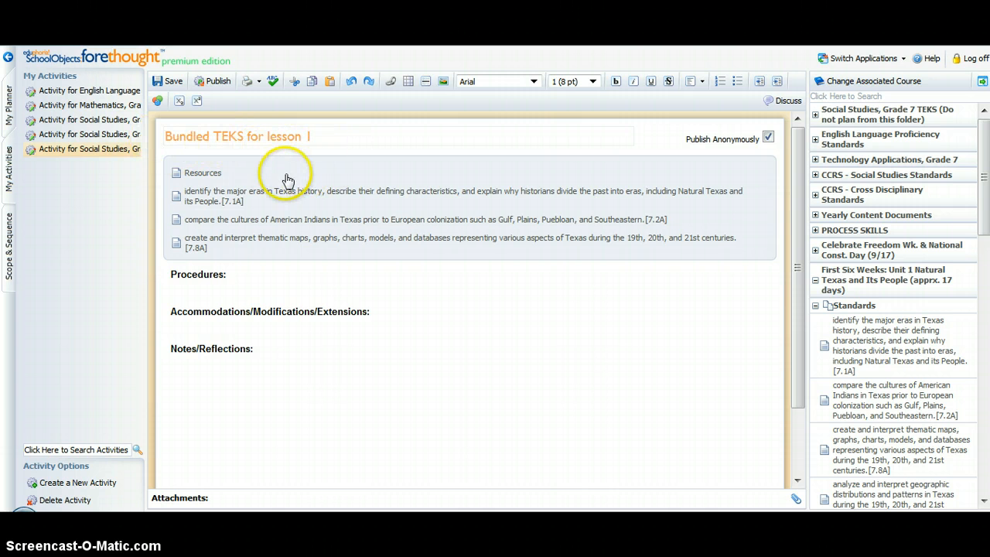
pyautogui.click(173, 82)
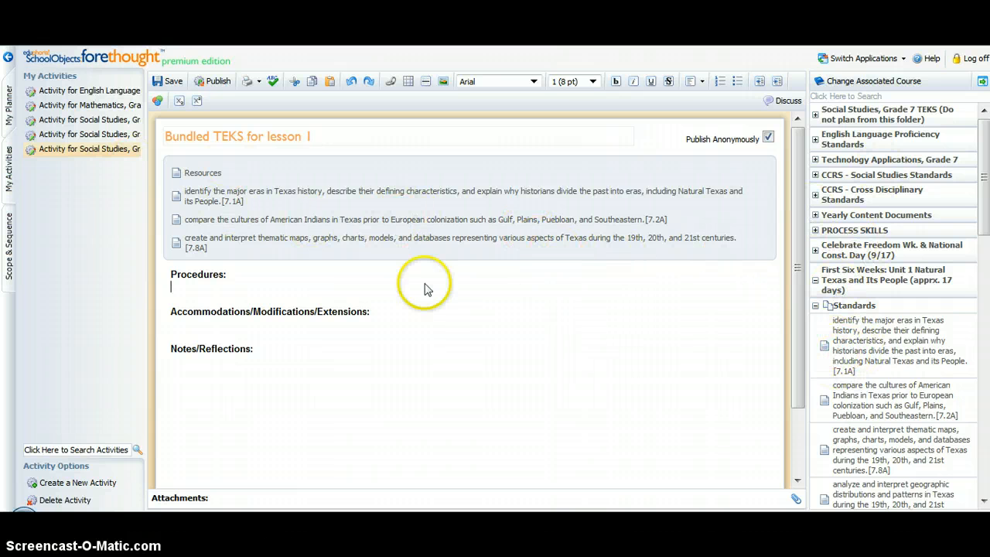
# Add the process skills standard 7.21A to the "Bundled TEKS for lesson 1" activity
pyautogui.scroll(-3, 911, 418)
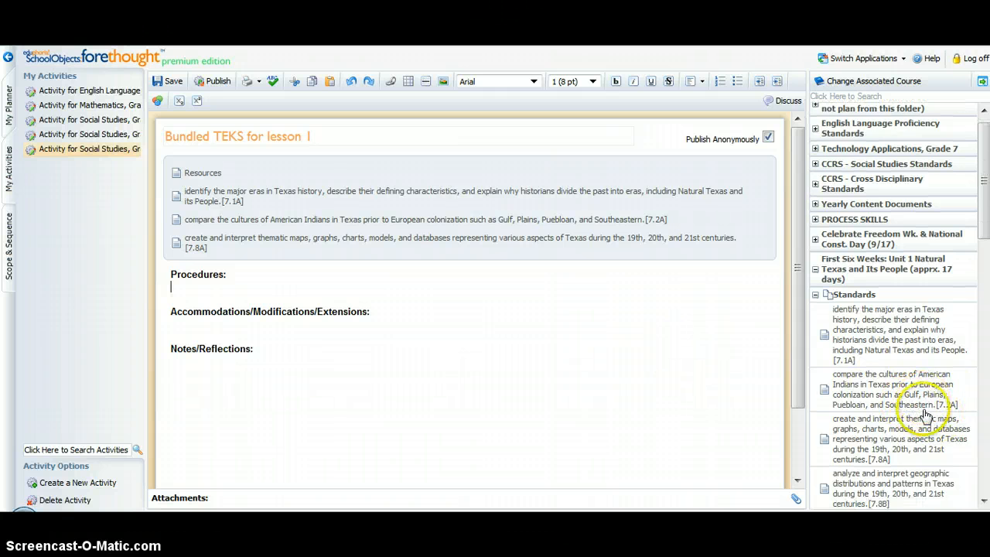
pyautogui.scroll(2, 912, 418)
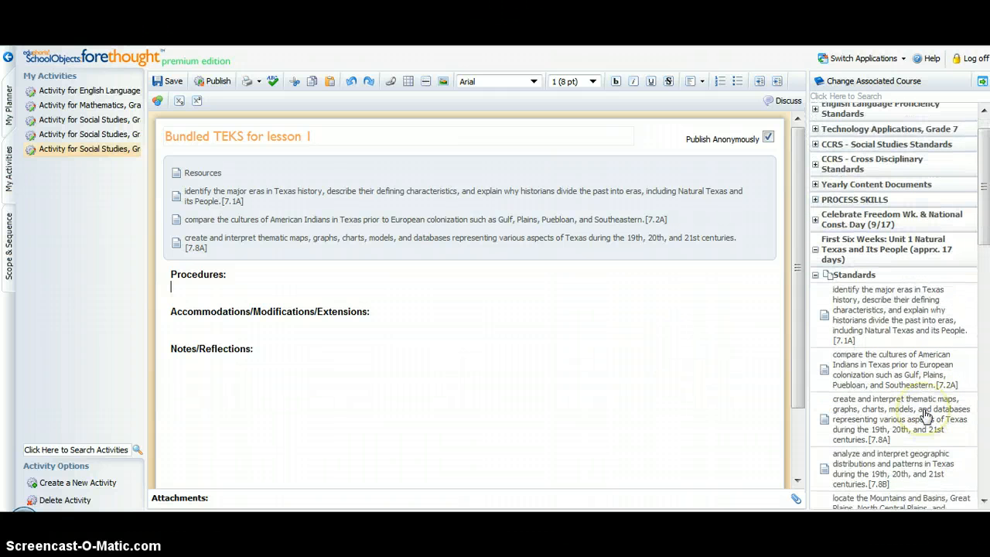
pyautogui.click(815, 199)
pyautogui.doubleClick(882, 246)
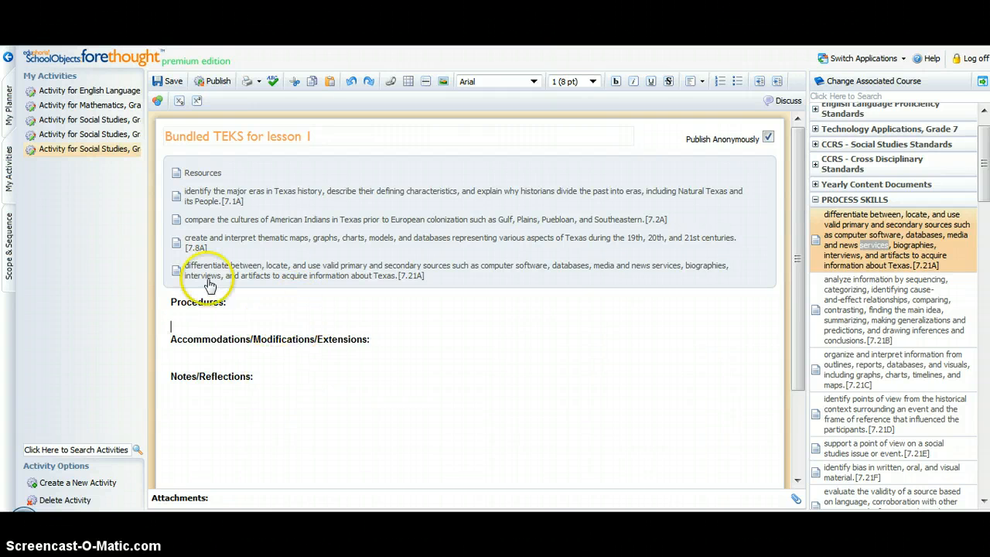
# Return to the lesson planner and select "Bundled TEKS for lesson 1" among the resources linked to Unit 1's Resources document
pyautogui.click(10, 115)
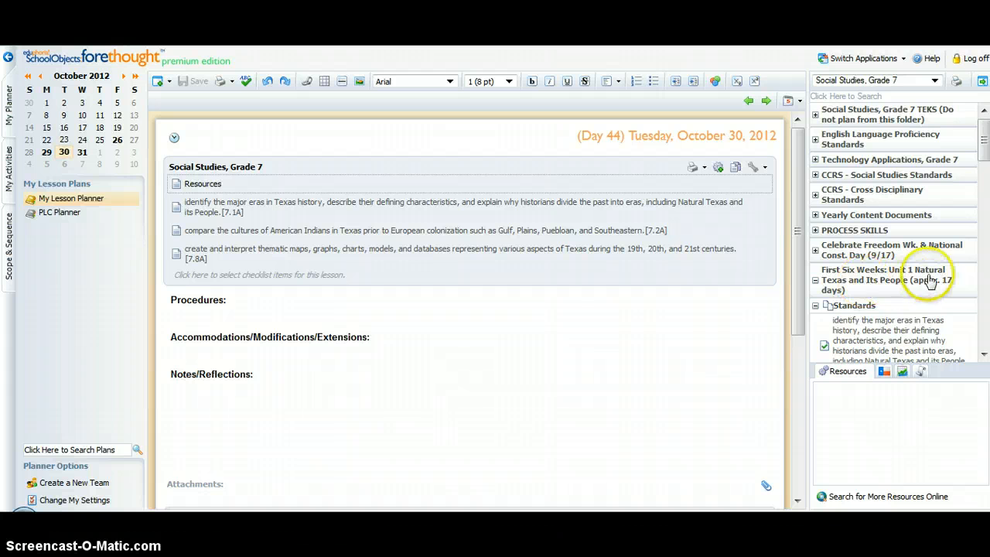
pyautogui.scroll(-5, 875, 325)
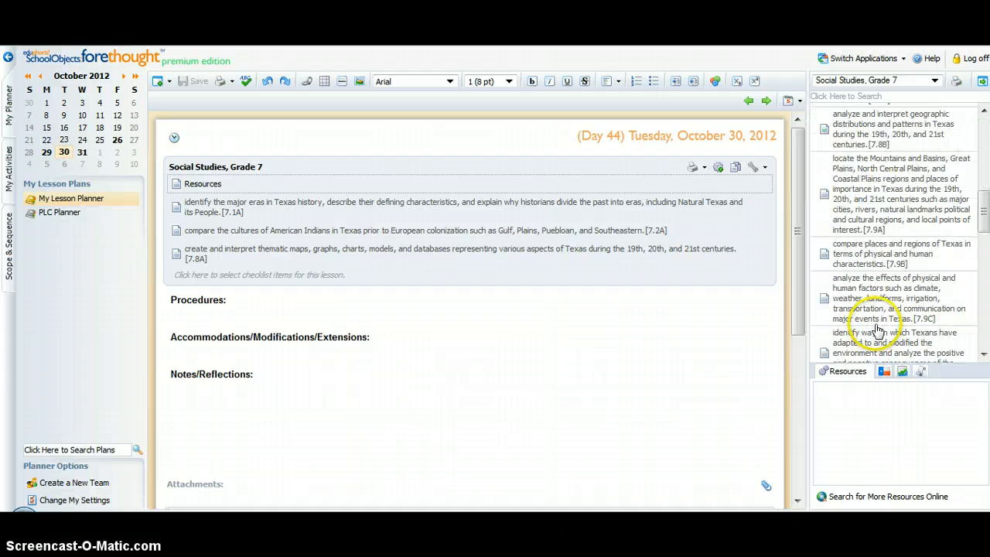
pyautogui.scroll(-8, 878, 331)
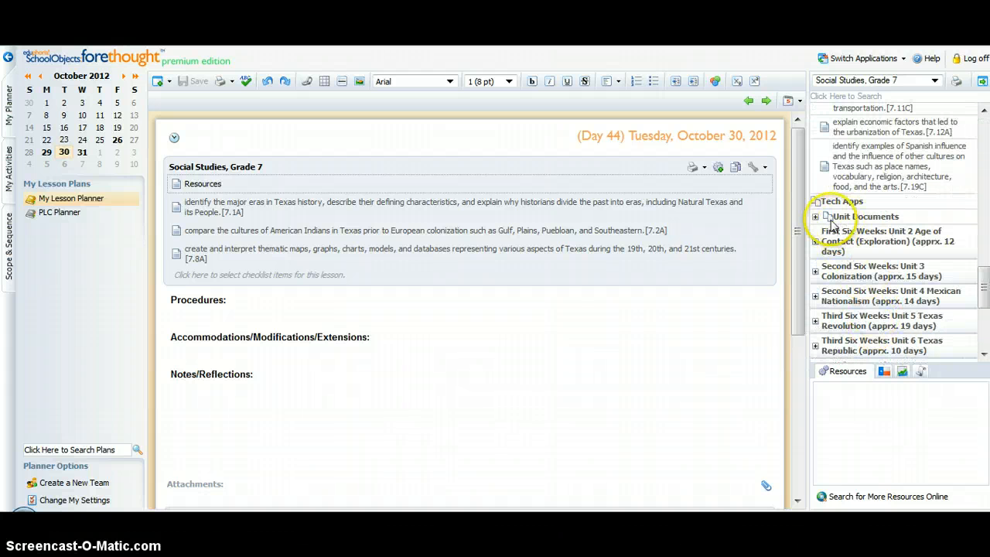
pyautogui.click(832, 219)
pyautogui.click(833, 264)
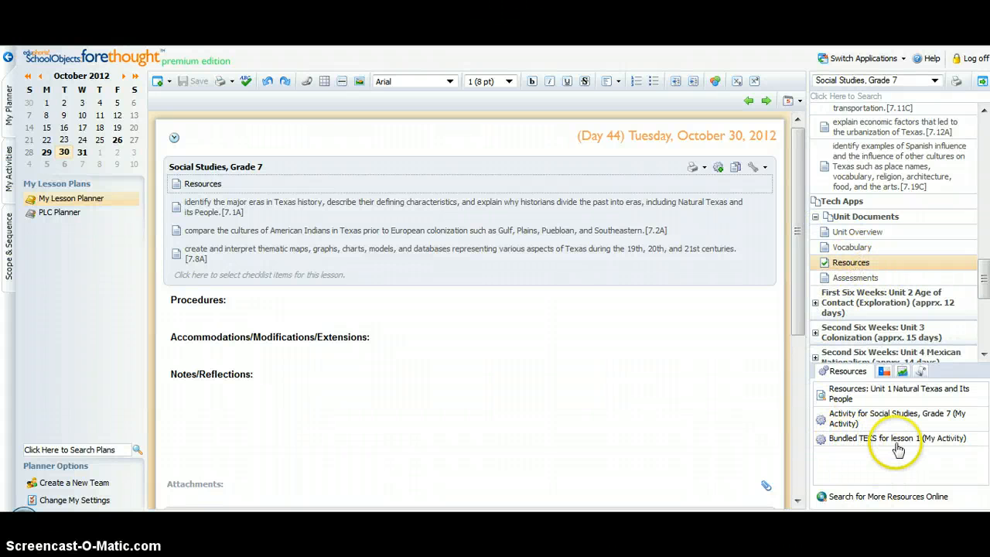
pyautogui.click(927, 441)
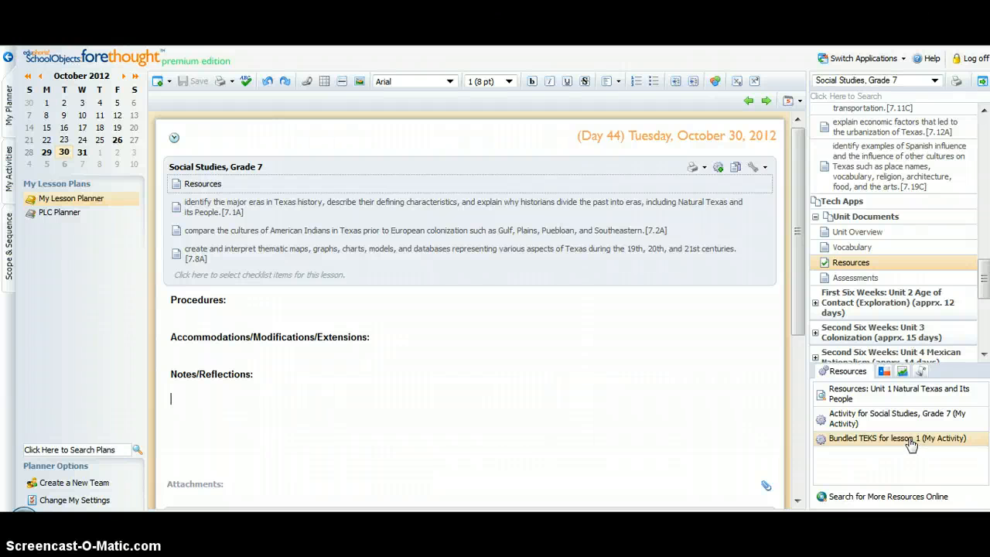
# Switch to the PLC Planner and select the Social Studies, Grade 7 lesson on October 30, 2012
pyautogui.click(104, 214)
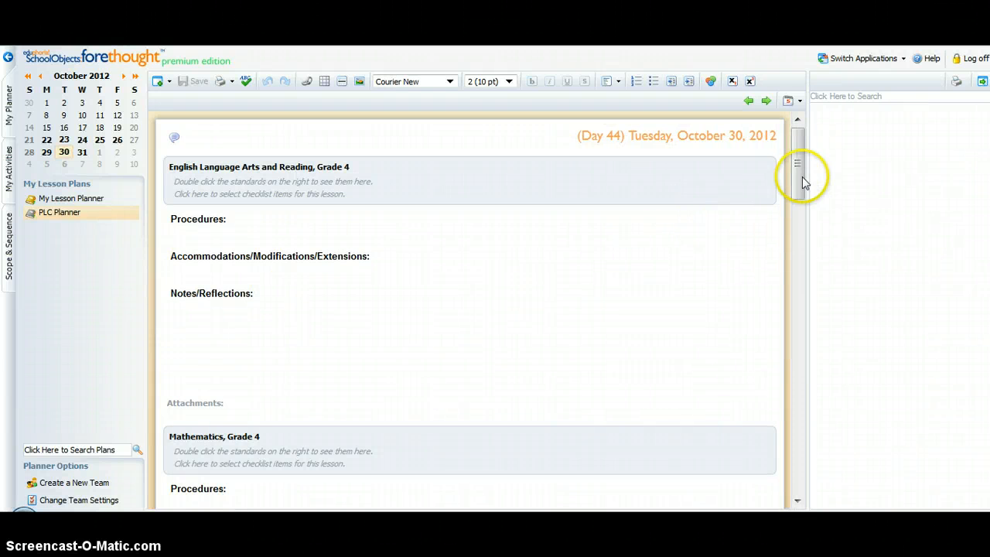
pyautogui.moveTo(803, 182); pyautogui.dragTo(809, 375)
pyautogui.click(497, 221)
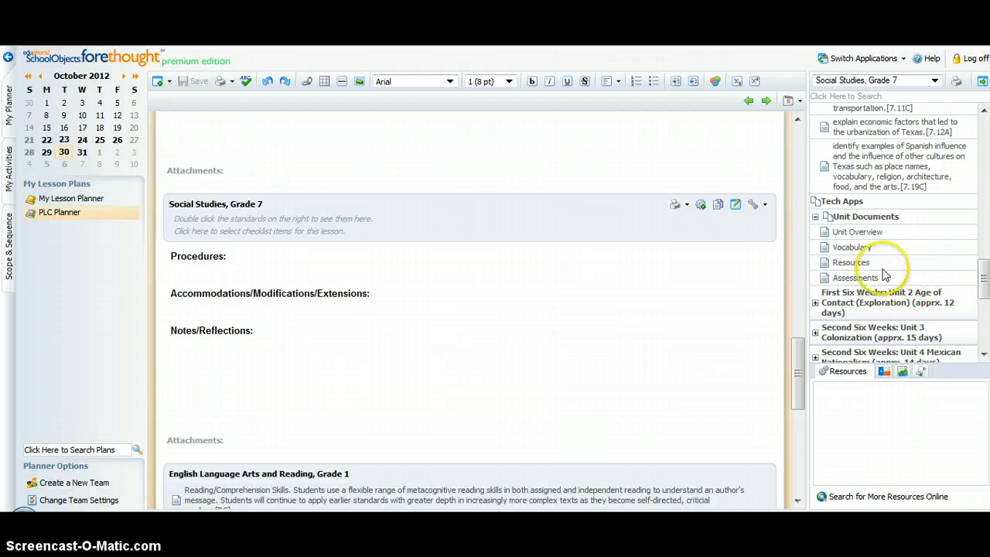
# Select the Resources document under Unit 1's Unit Documents to list its linked activities for the PLC lesson
pyautogui.scroll(3, 887, 276)
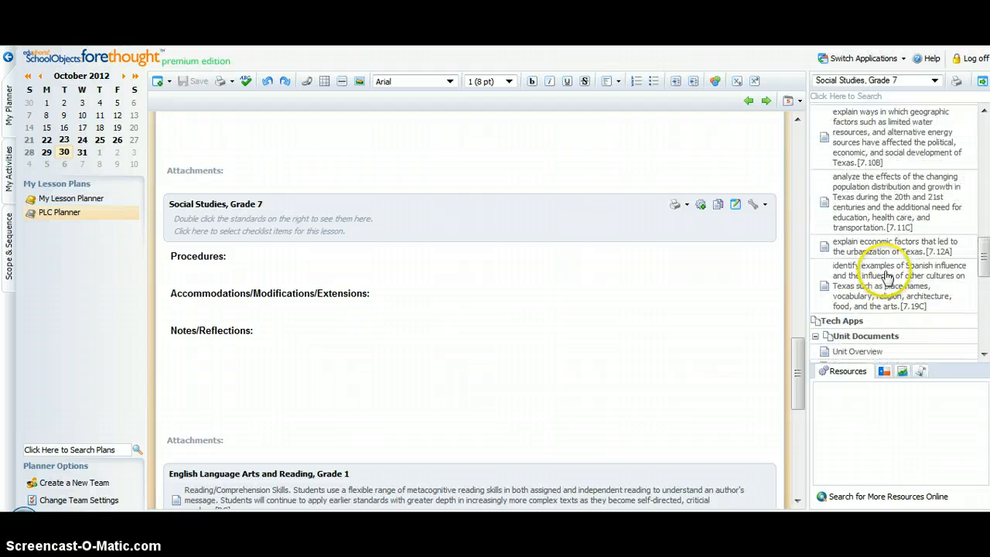
pyautogui.scroll(10, 887, 276)
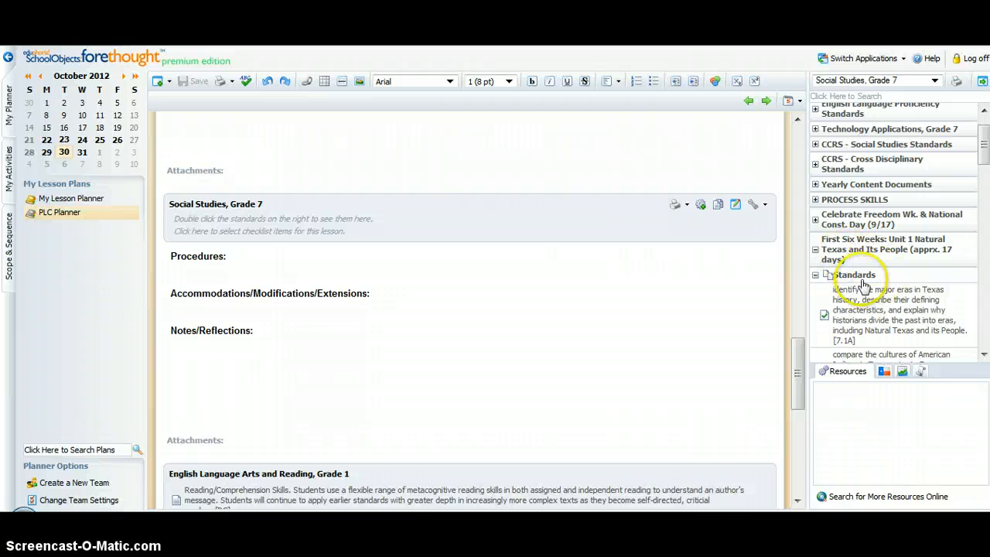
pyautogui.scroll(-12, 882, 287)
pyautogui.scroll(-5, 875, 298)
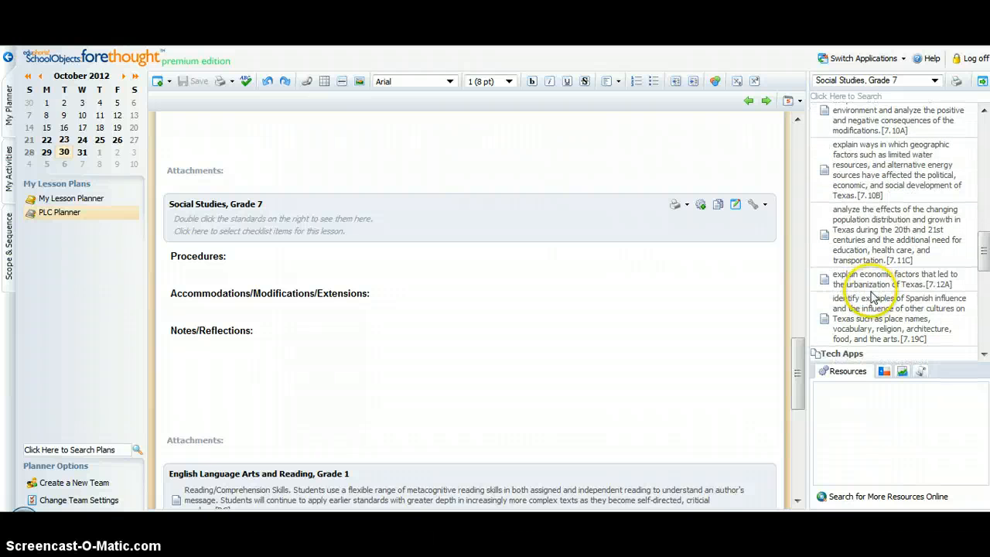
pyautogui.click(865, 297)
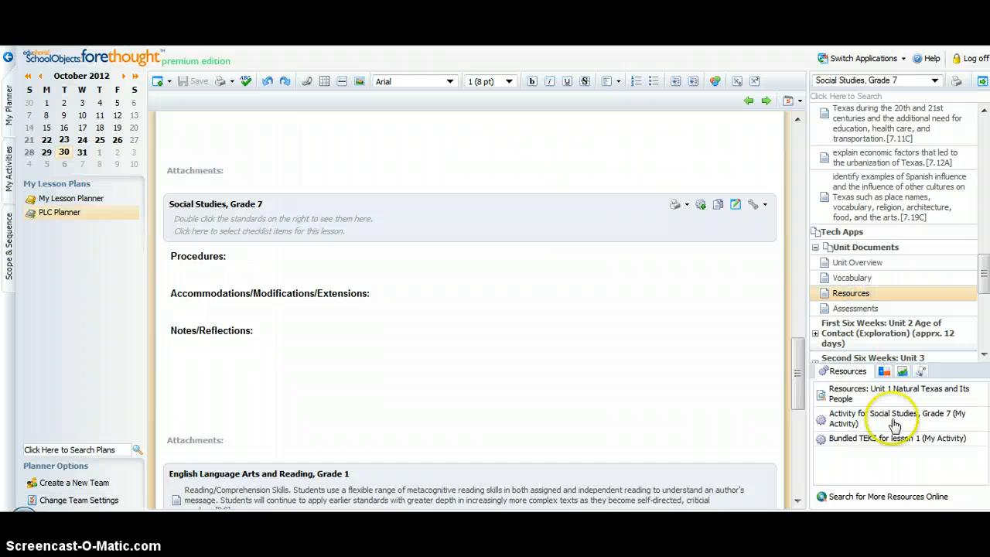
# Open the "Bundled TEKS for lesson 1" activity and use it in the PLC plan for Social Studies, Grade 7
pyautogui.click(876, 439)
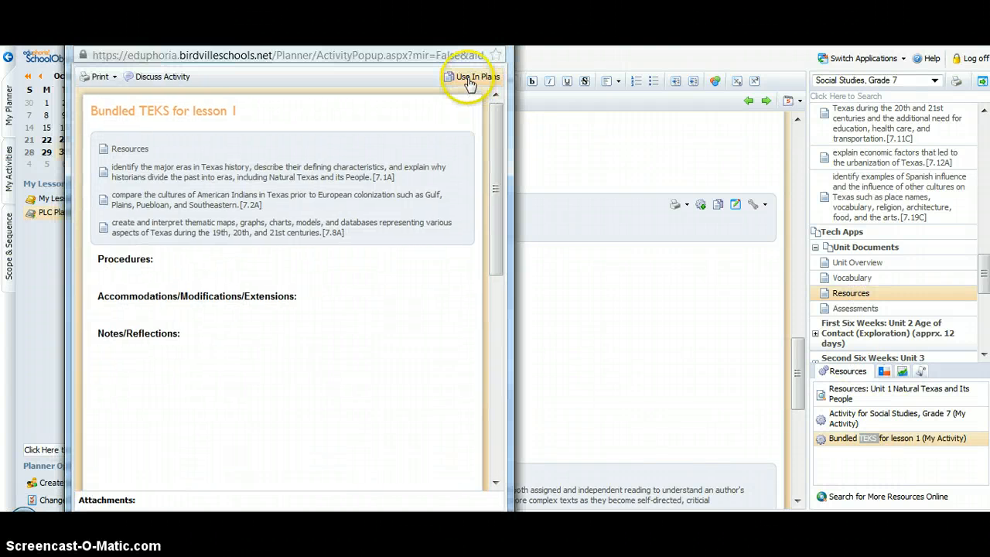
pyautogui.click(468, 76)
pyautogui.click(292, 277)
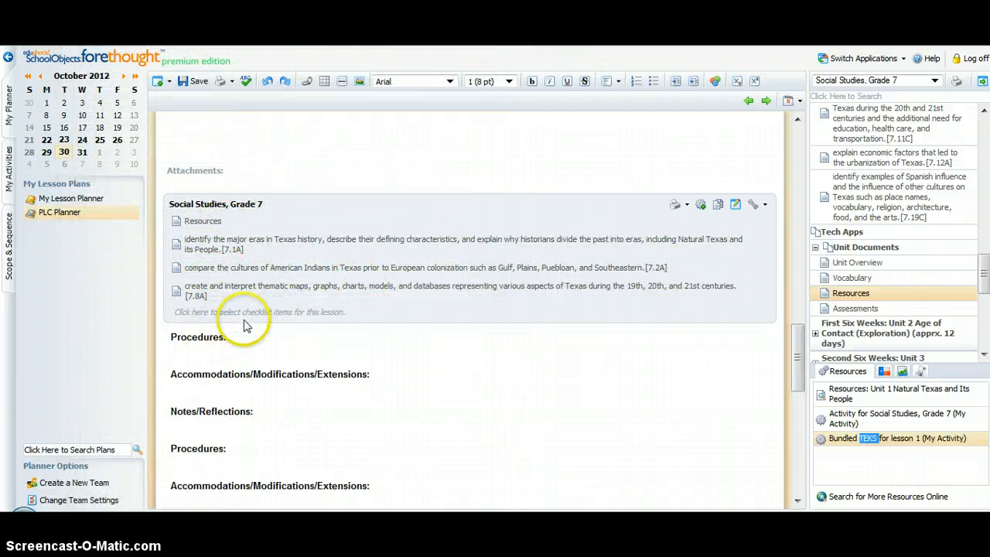
pyautogui.scroll(1, 241, 328)
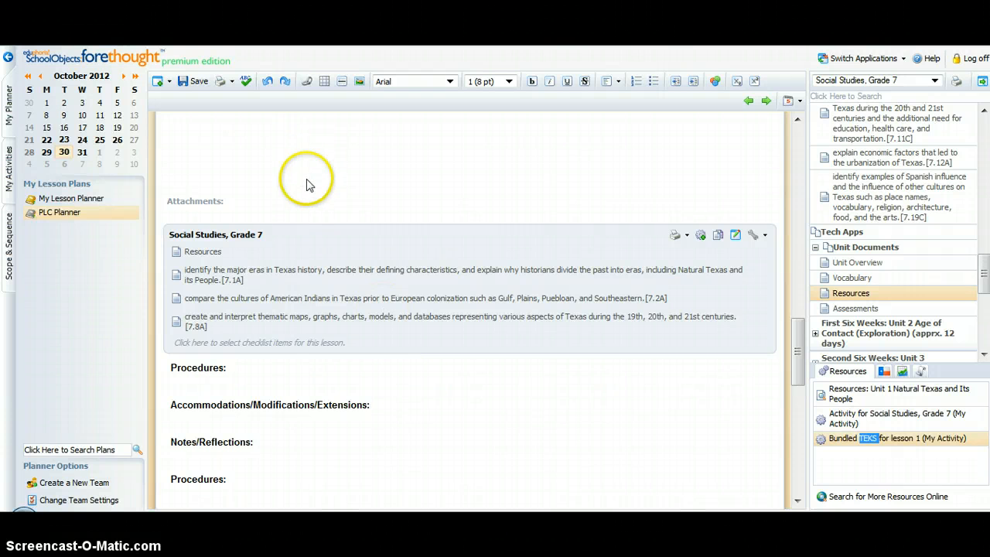
pyautogui.scroll(-2, 403, 399)
pyautogui.scroll(-5, 403, 399)
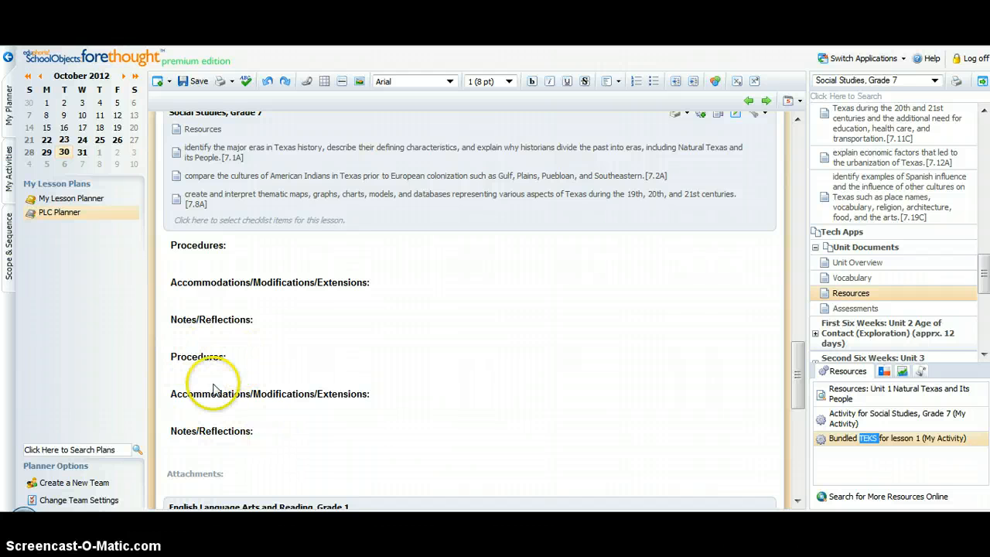
pyautogui.click(257, 432)
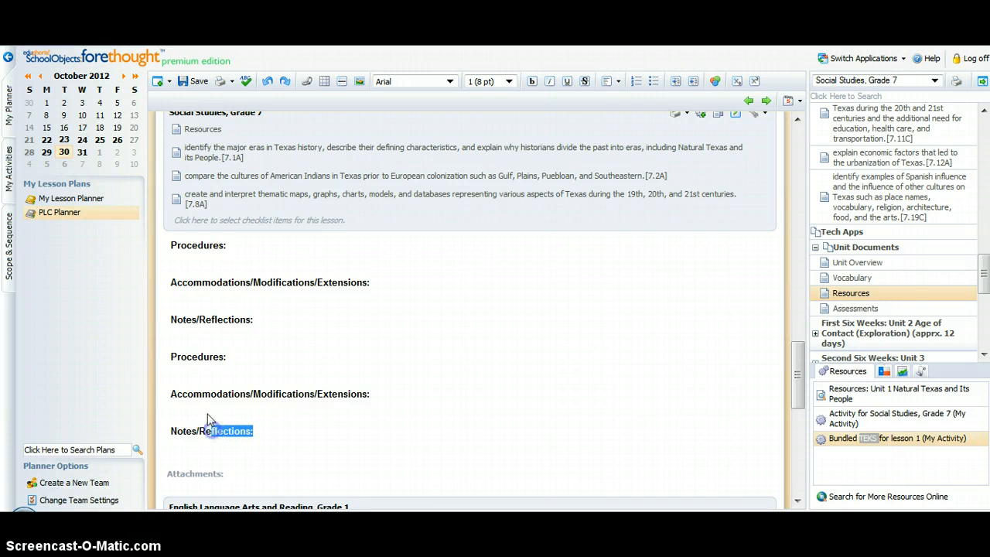
pyautogui.click(259, 439)
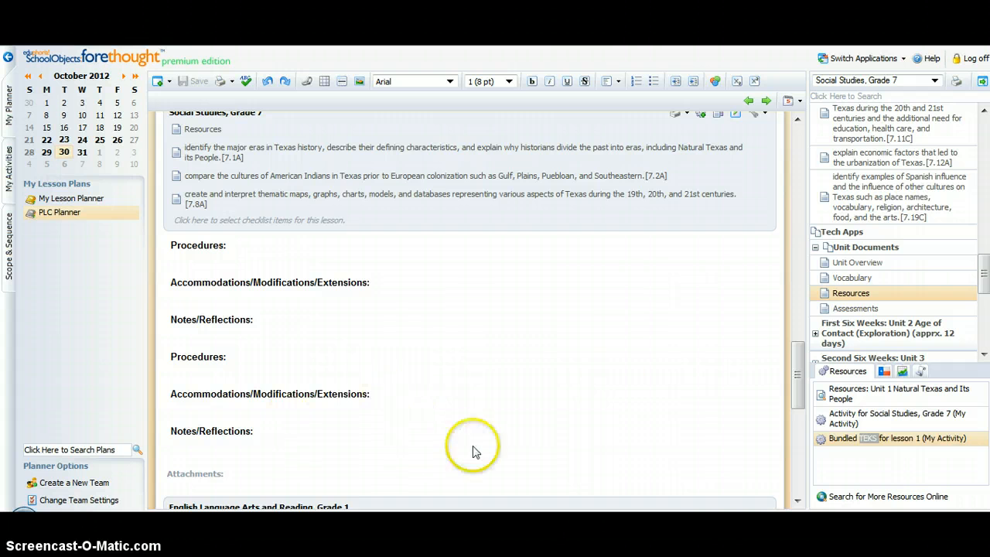